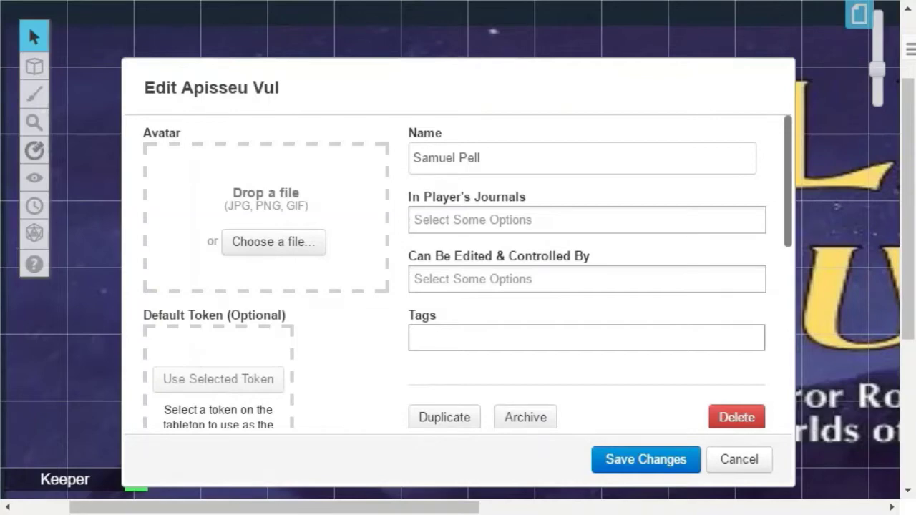
# Open the character sheet's settings and set the era to 1920's.
pyautogui.scroll(-4, 454, 272)
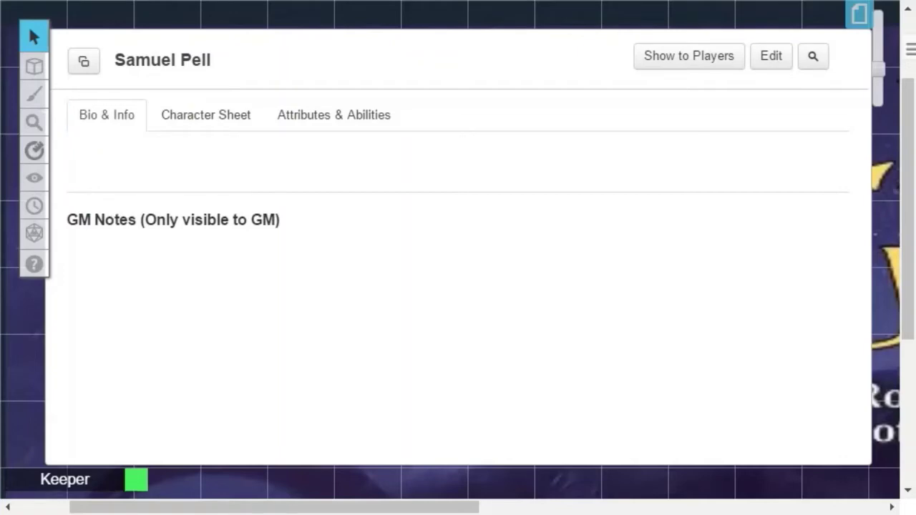
pyautogui.click(205, 115)
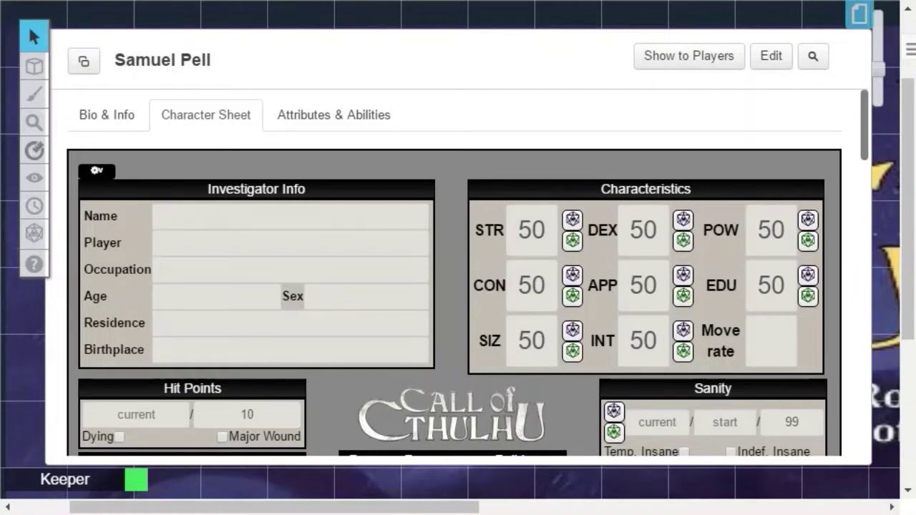
pyautogui.click(96, 170)
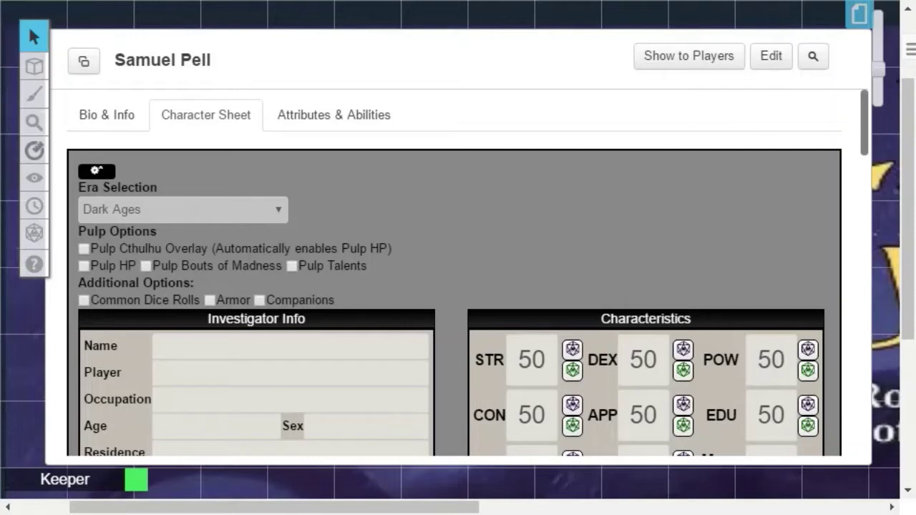
pyautogui.click(182, 209)
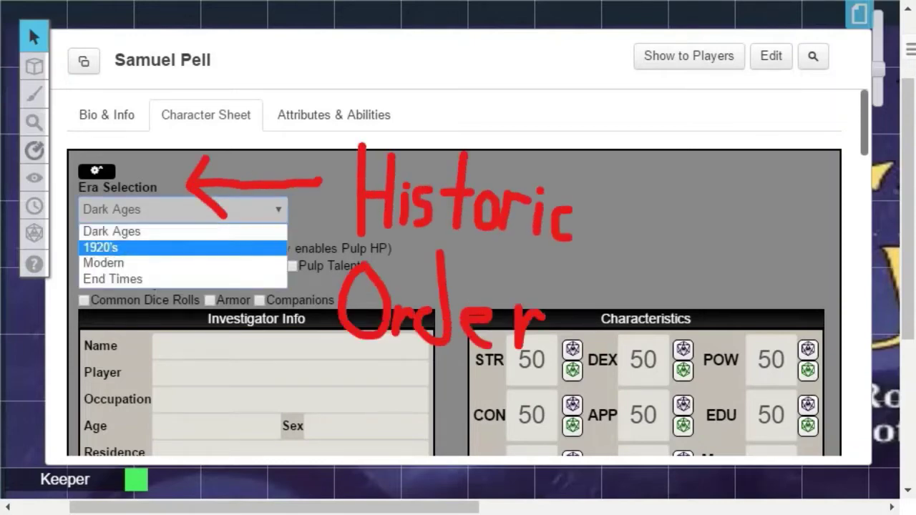
pyautogui.press('Return')
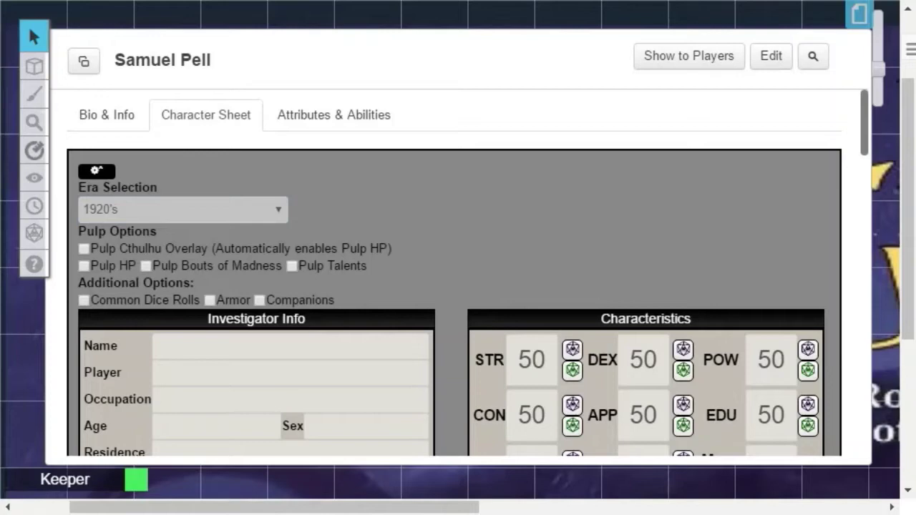
pyautogui.click(182, 209)
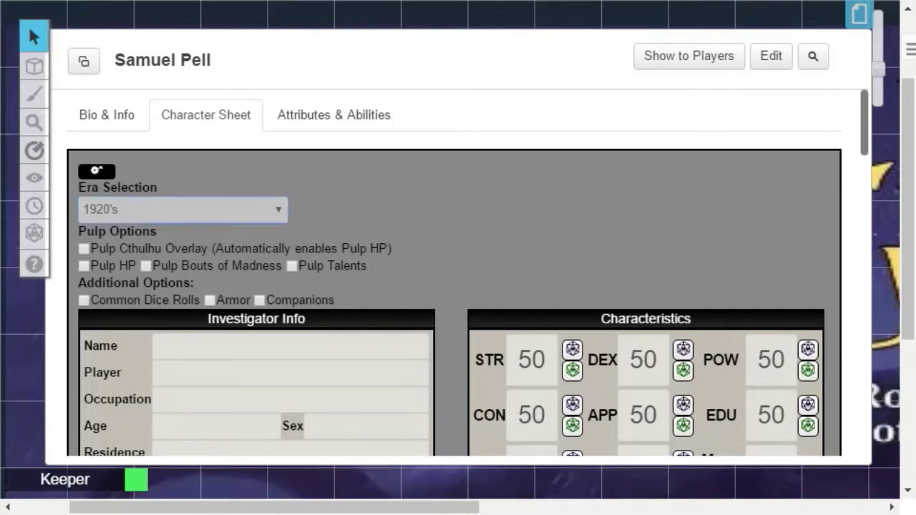
# Enable the Common Dice Rolls option and look over the Dice Rolls section it adds to the sheet.
pyautogui.click(84, 300)
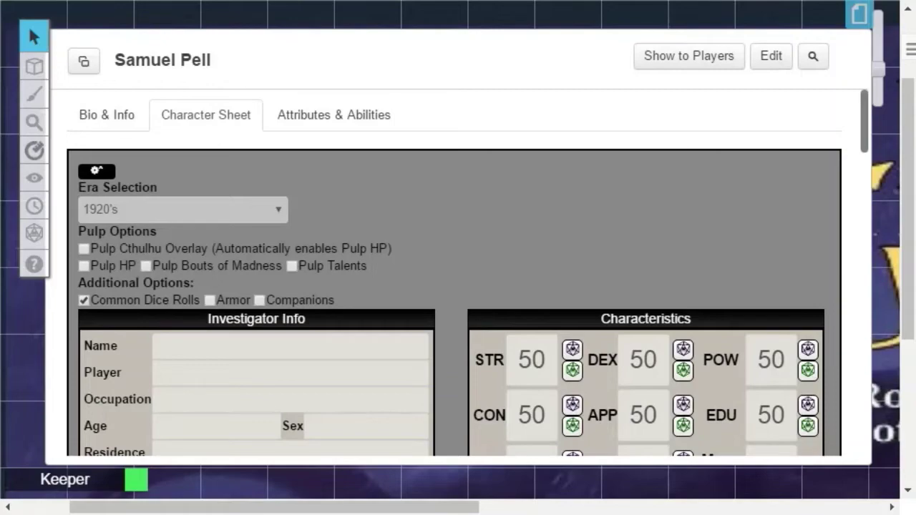
pyautogui.scroll(-4, 454, 272)
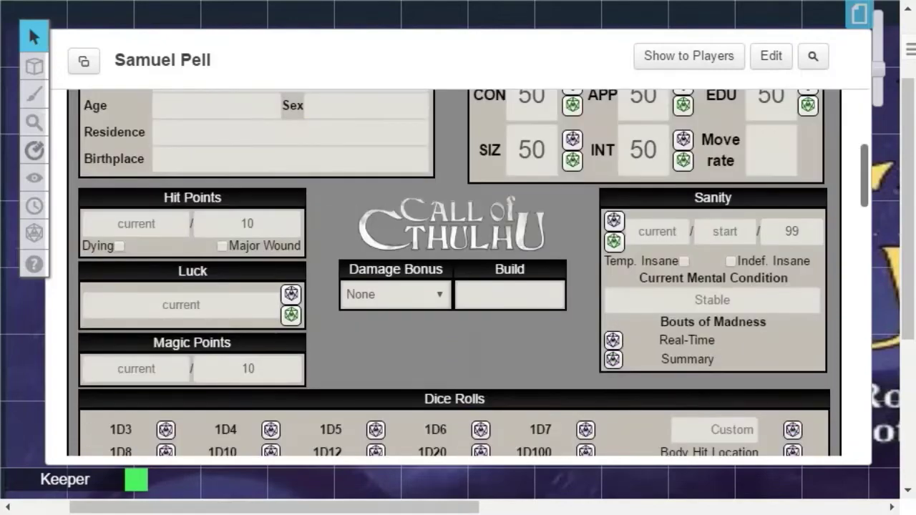
pyautogui.scroll(5, 454, 272)
pyautogui.scroll(-4, 454, 272)
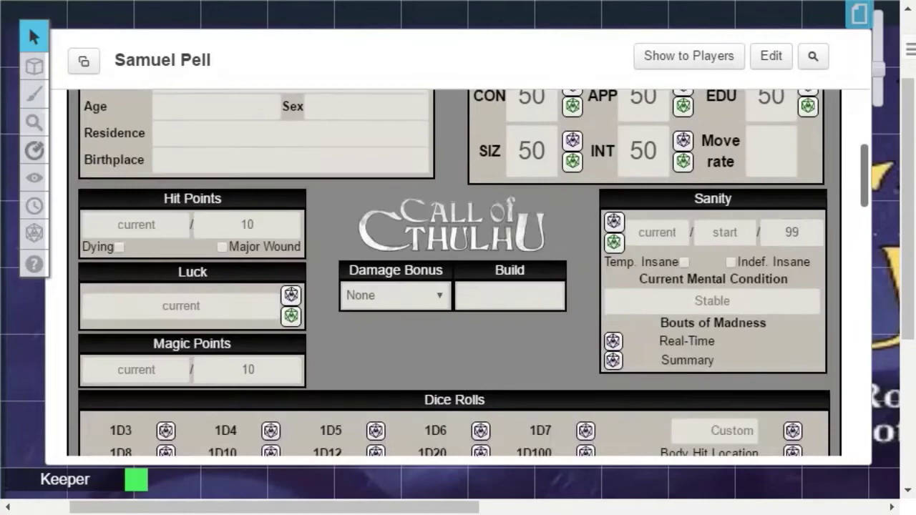
pyautogui.scroll(3, 455, 271)
pyautogui.scroll(2, 558, 358)
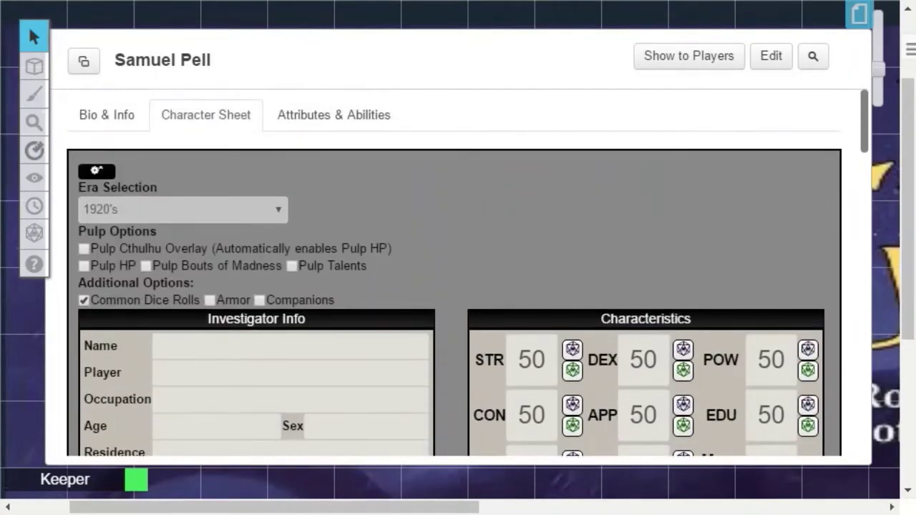
# Set the STR characteristic to 30 and DEX to 35.
pyautogui.click(544, 359)
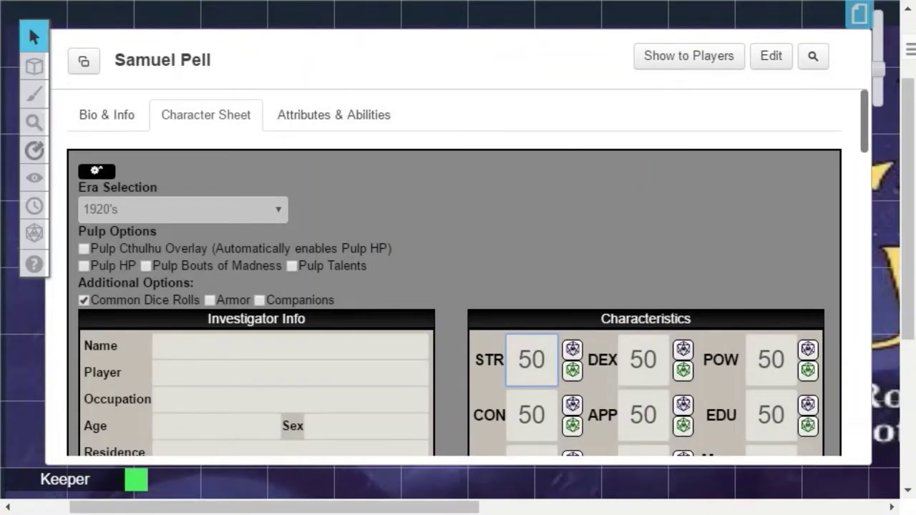
pyautogui.press('BackSpace')
pyautogui.press('BackSpace')
pyautogui.write('30')
pyautogui.click(652, 359)
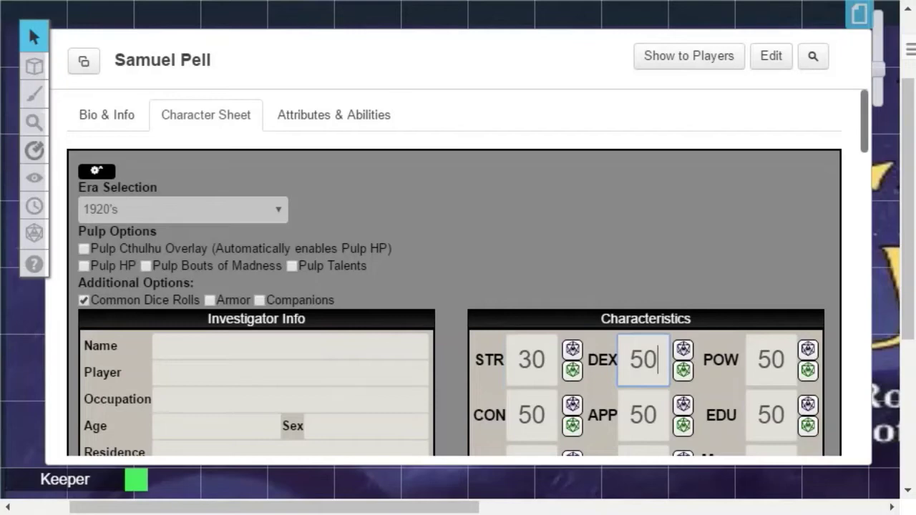
pyautogui.press('BackSpace')
pyautogui.press('BackSpace')
pyautogui.write('35')
pyautogui.press('Tab')
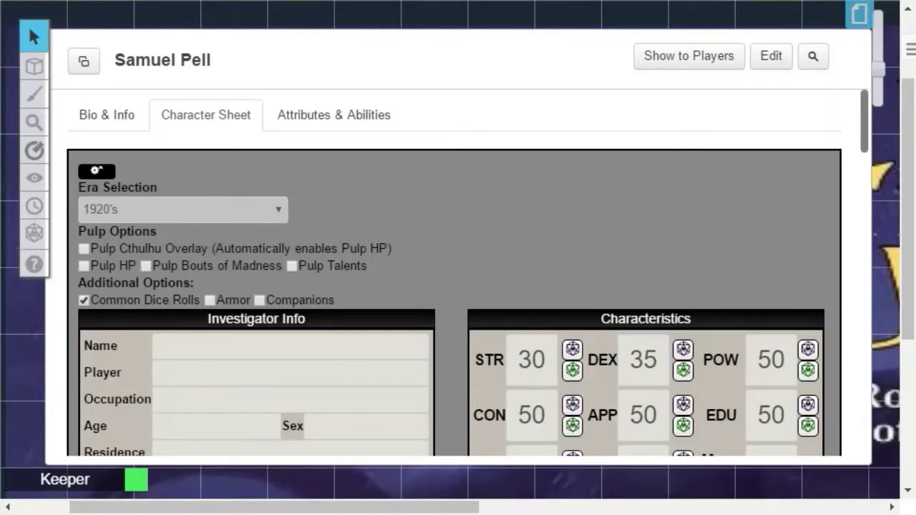
pyautogui.click(659, 360)
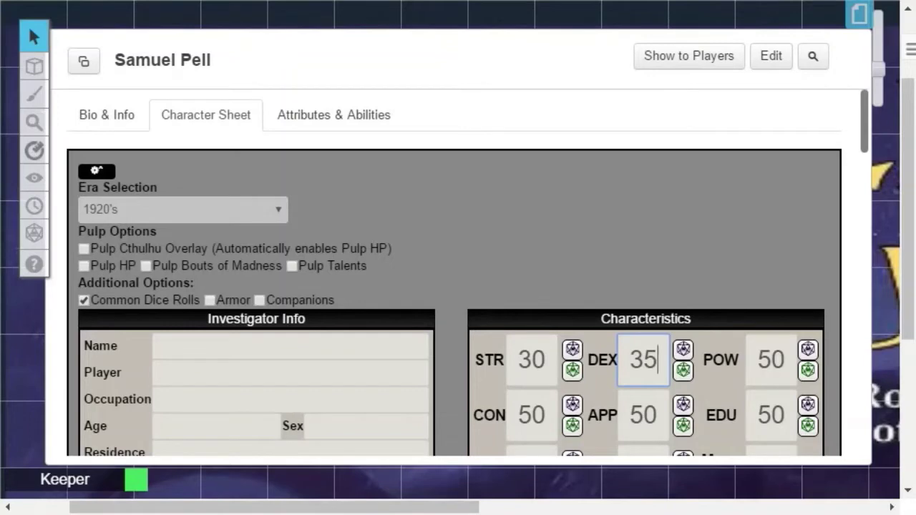
# Set the SIZ characteristic to 70.
pyautogui.scroll(-5, 454, 272)
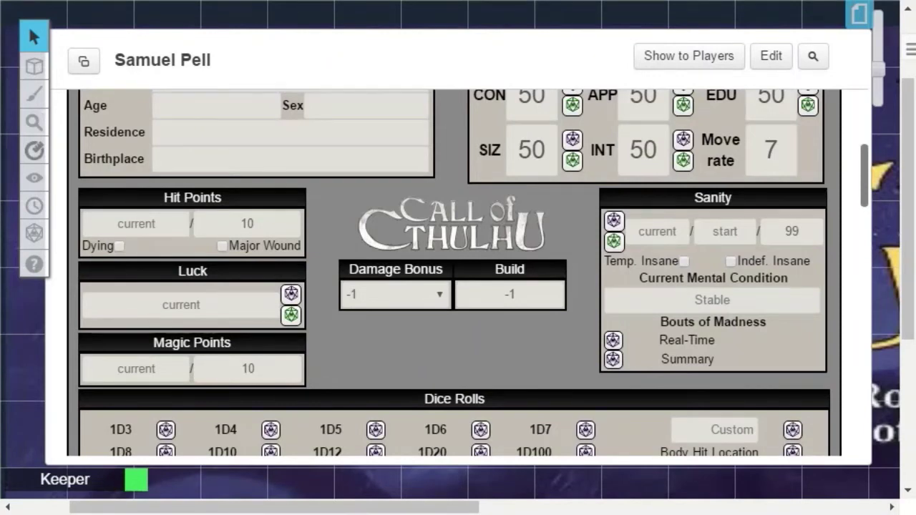
pyautogui.click(533, 149)
pyautogui.press('BackSpace')
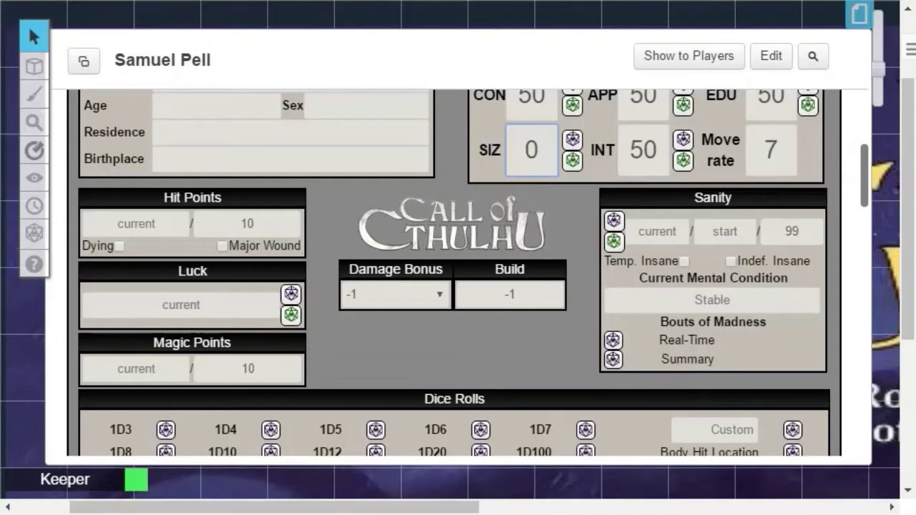
pyautogui.write('7')
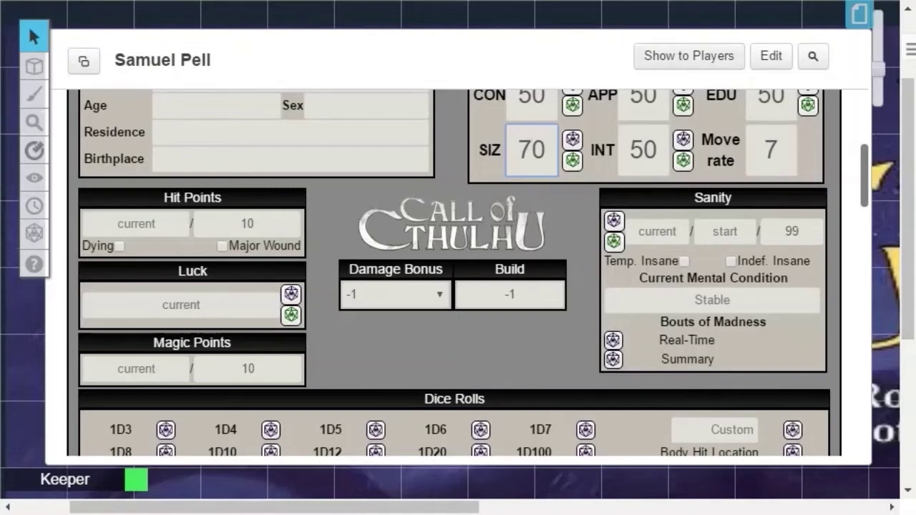
# Set the APP characteristic to 40 and INT to 90.
pyautogui.click(642, 100)
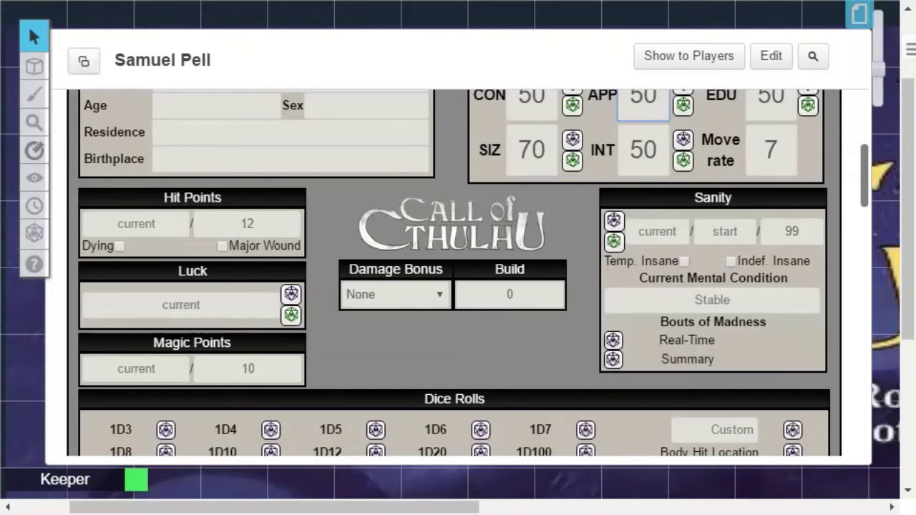
pyautogui.press('BackSpace')
pyautogui.press('BackSpace')
pyautogui.write('40')
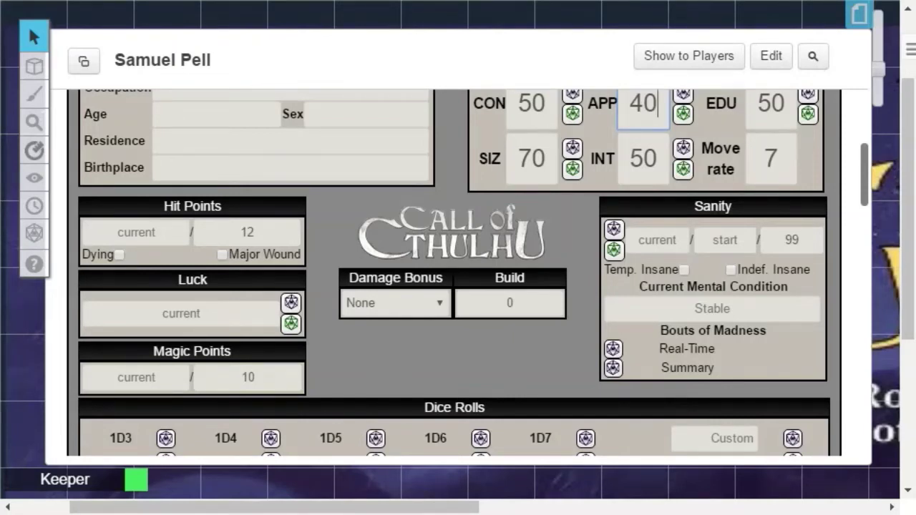
pyautogui.click(644, 159)
pyautogui.press('BackSpace')
pyautogui.write('9')
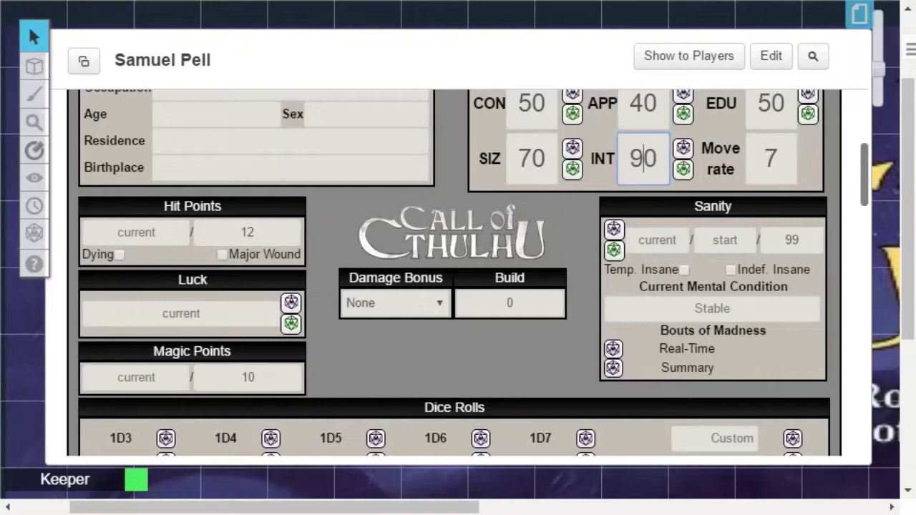
# Set the POW characteristic to 30 and EDU to 70.
pyautogui.scroll(5, 454, 272)
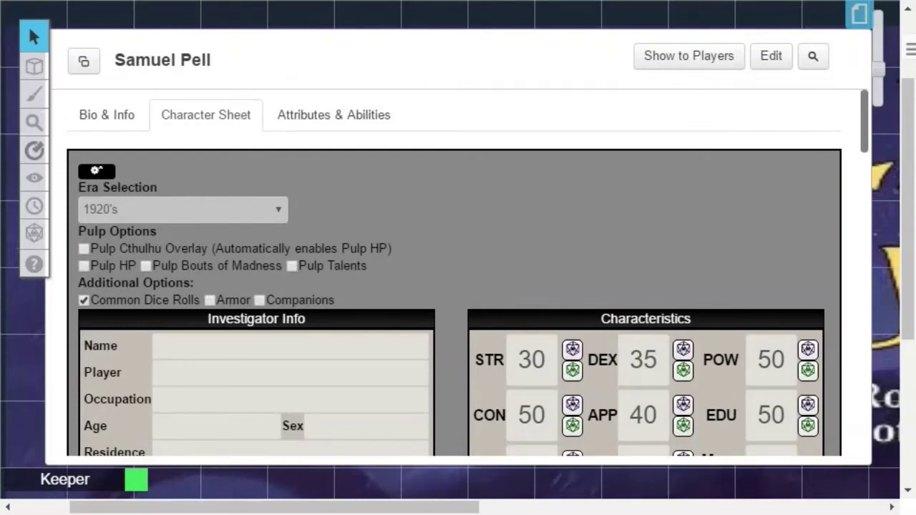
pyautogui.click(771, 359)
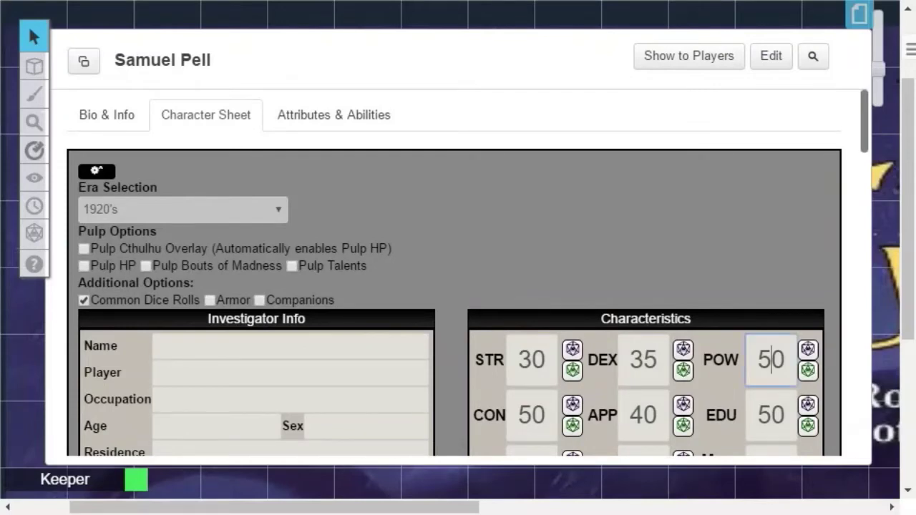
pyautogui.press('BackSpace')
pyautogui.write('3')
pyautogui.click(773, 415)
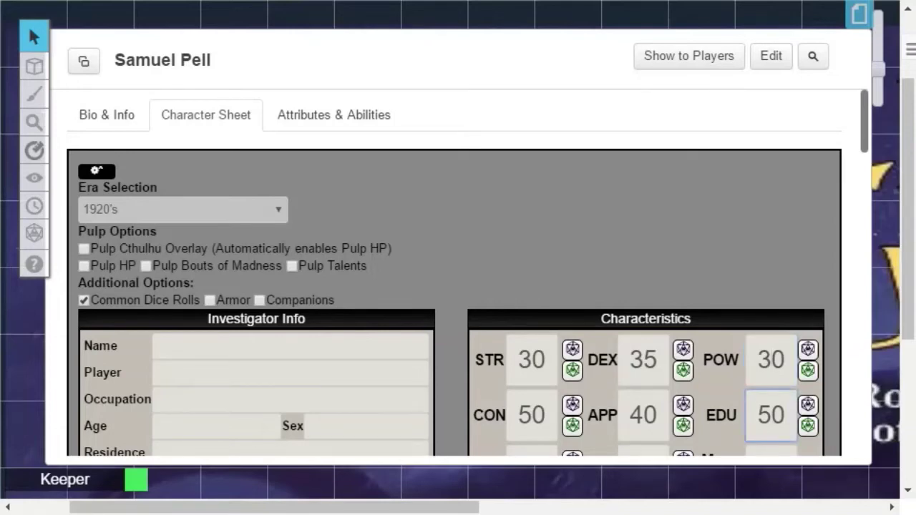
pyautogui.press('BackSpace')
pyautogui.press('BackSpace')
pyautogui.write('70')
# Enter 60 as the current Luck and 30 as the starting Sanity.
pyautogui.scroll(-5, 458, 272)
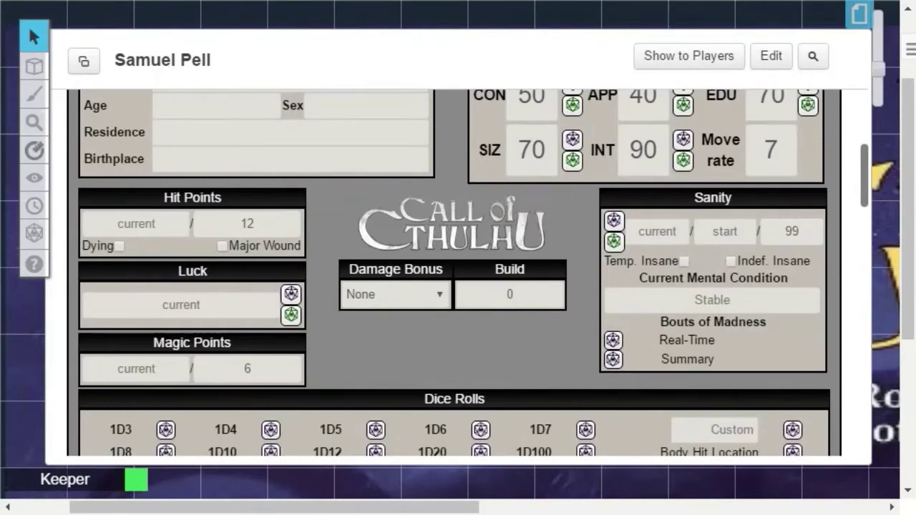
pyautogui.click(180, 304)
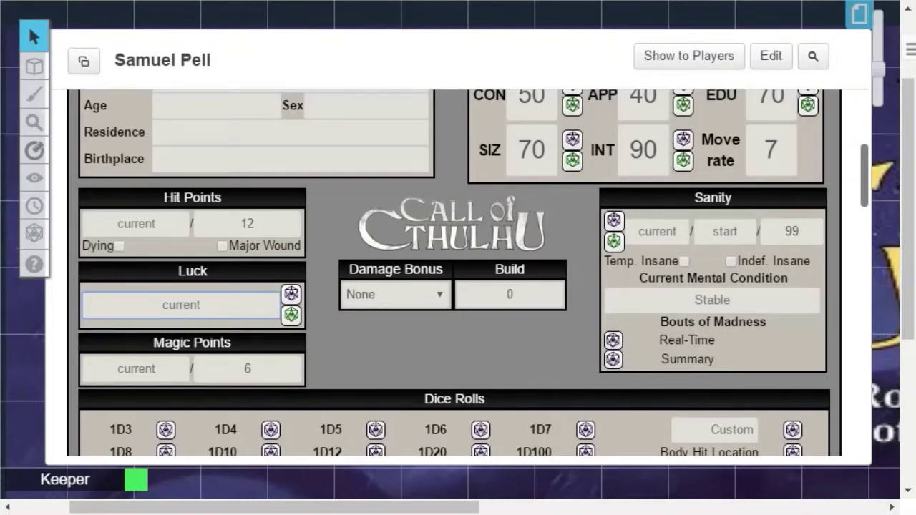
pyautogui.write('60')
pyautogui.click(724, 232)
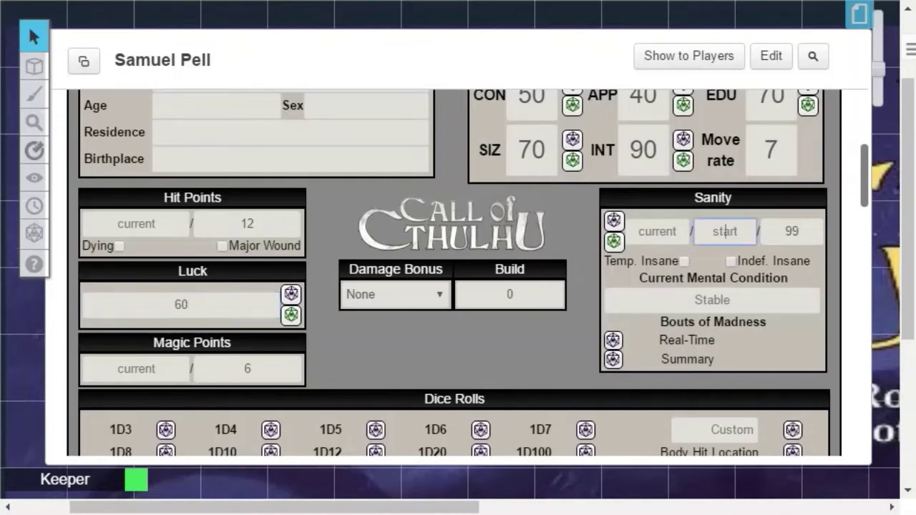
pyautogui.write('30')
# Fill in the character's full name in the investigator info and enter npc as the player.
pyautogui.scroll(5, 454, 272)
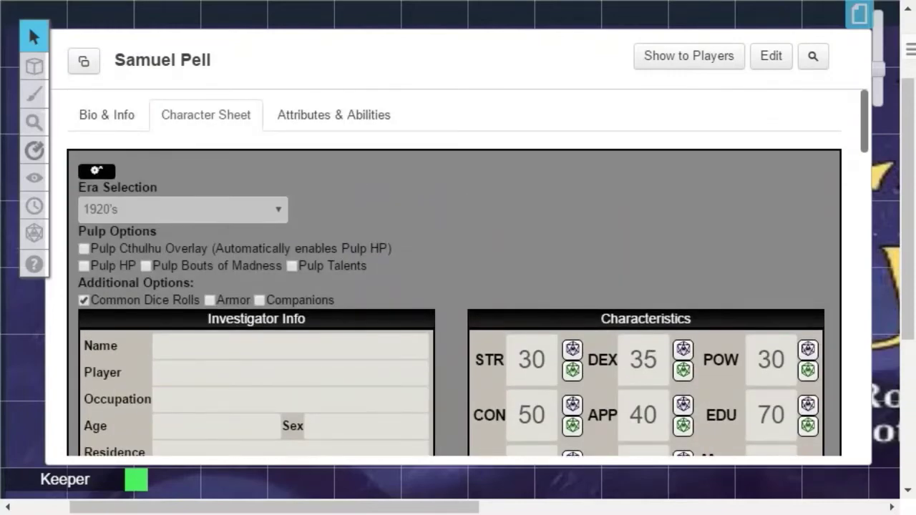
pyautogui.click(290, 347)
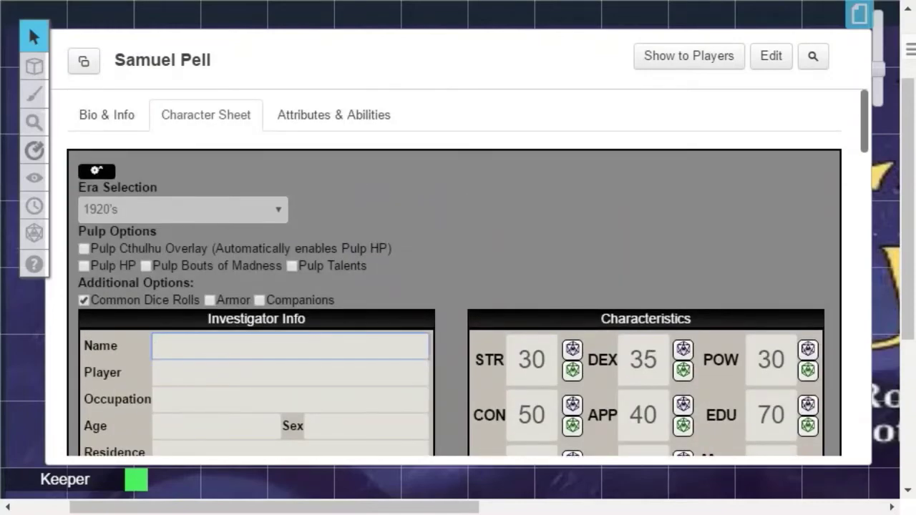
pyautogui.write('Samuel Pell')
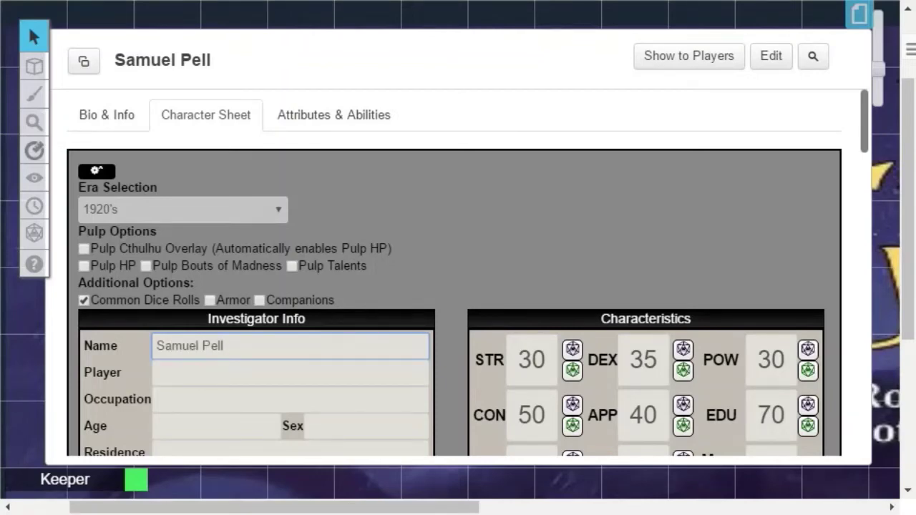
pyautogui.press('Tab')
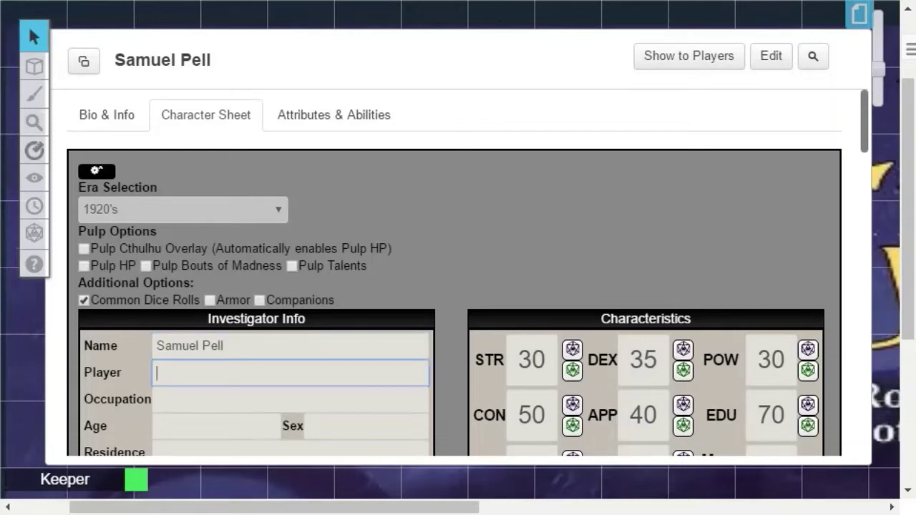
pyautogui.write('npc')
pyautogui.press('Tab')
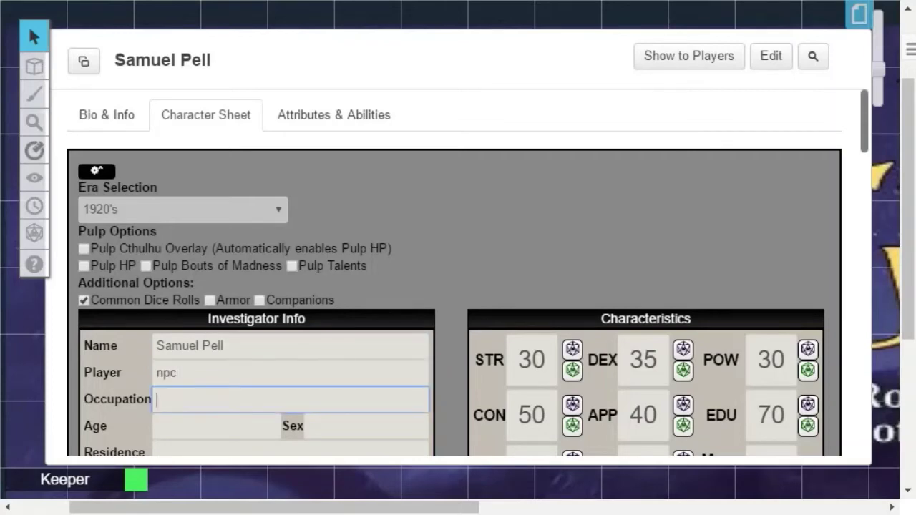
pyautogui.click(179, 372)
pyautogui.write('Medical')
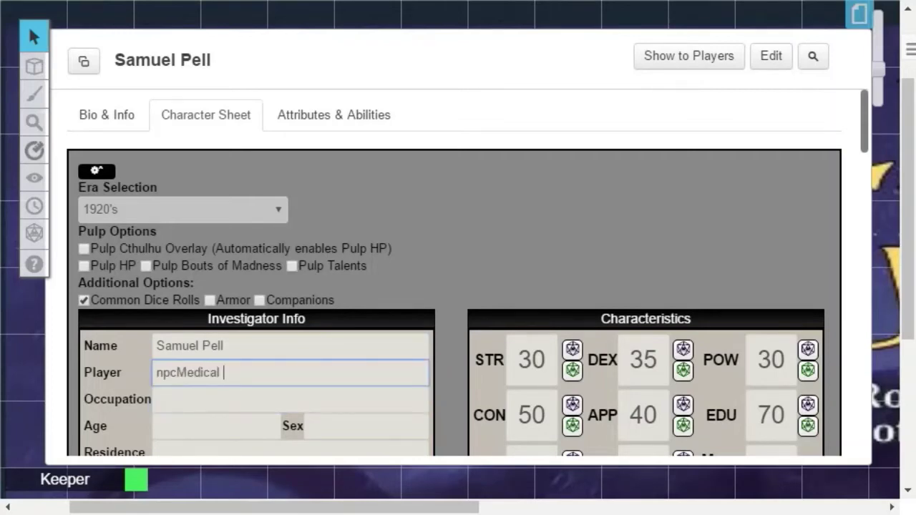
pyautogui.press('BackSpace')
pyautogui.press('BackSpace')
pyautogui.press('BackSpace')
pyautogui.press('BackSpace')
pyautogui.press('BackSpace')
pyautogui.press('BackSpace')
pyautogui.press('BackSpace')
pyautogui.press('BackSpace')
# Enter Medical Doctor as the investigator's occupation and 37 as the age.
pyautogui.click(155, 398)
pyautogui.write('Medical')
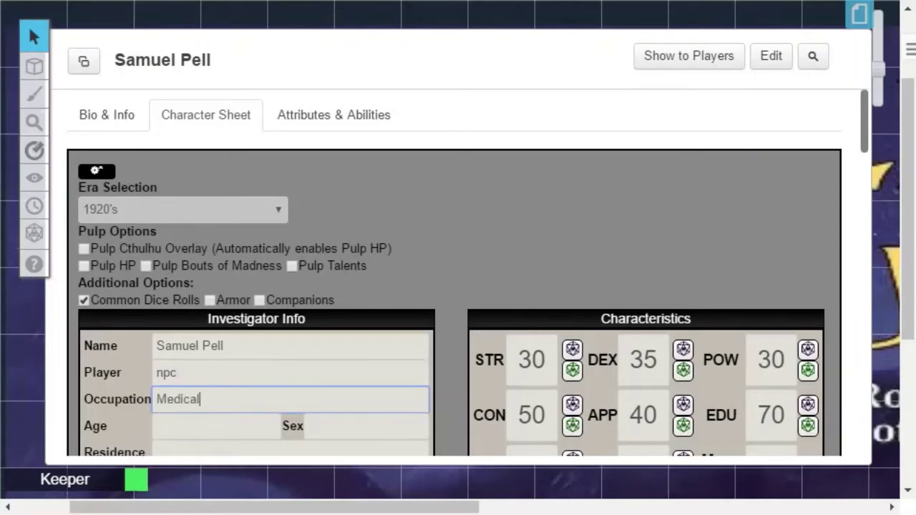
pyautogui.write(' Doctor')
pyautogui.click(156, 426)
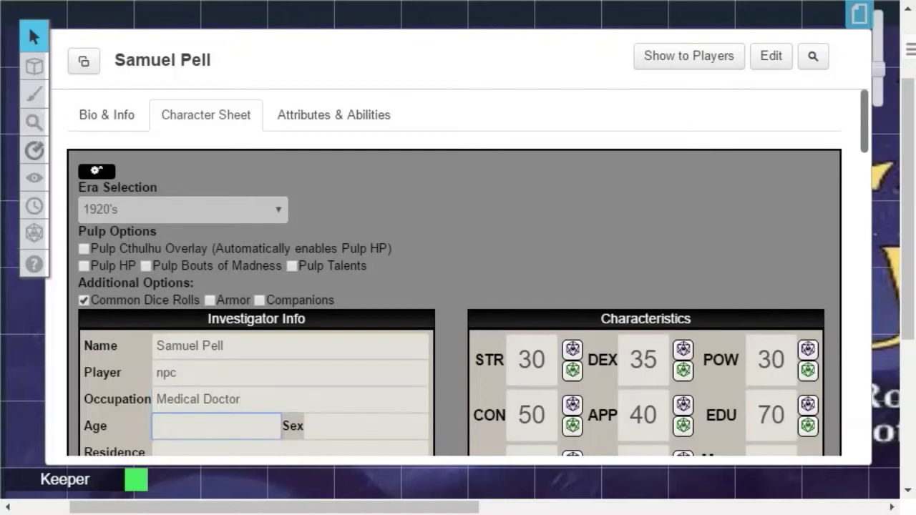
pyautogui.write('37')
pyautogui.click(366, 426)
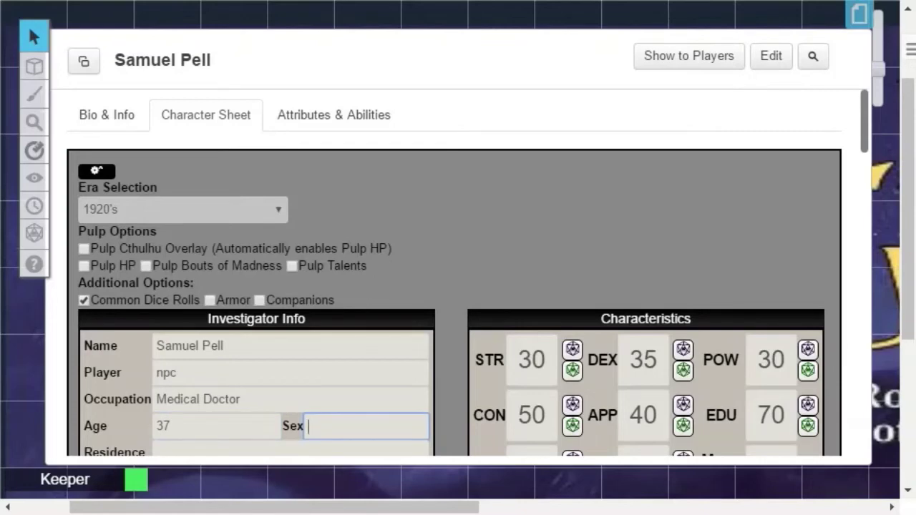
# Enter M as the investigator's sex, Boston, MA as the residence and Arkham, MA as the birthplace.
pyautogui.write('M')
pyautogui.press('Tab')
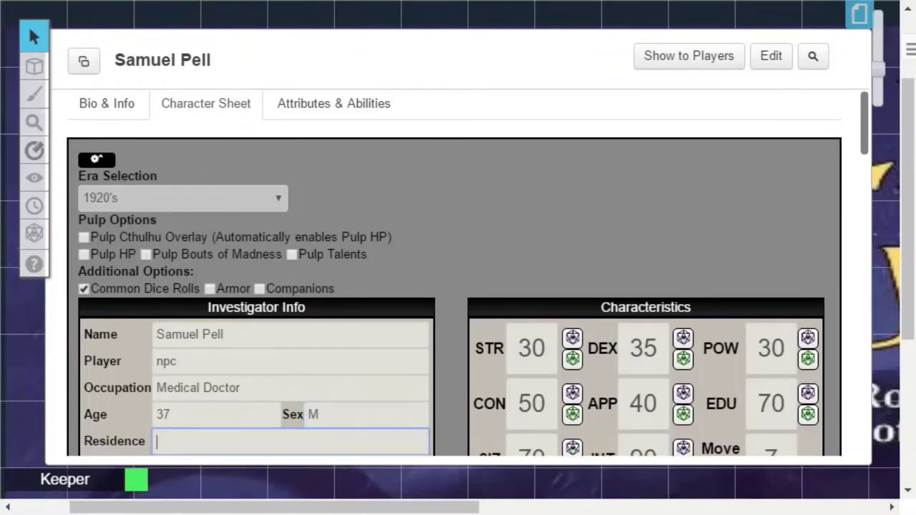
pyautogui.write('Boston, MA')
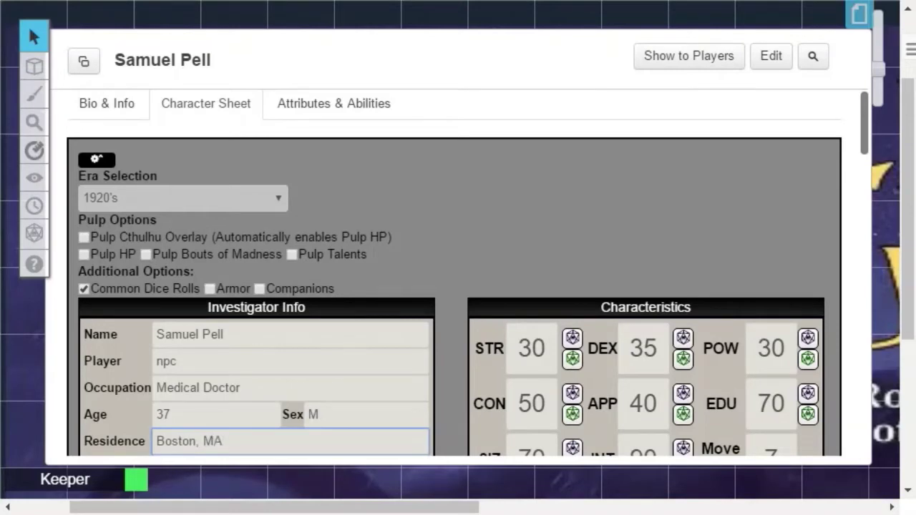
pyautogui.press('Tab')
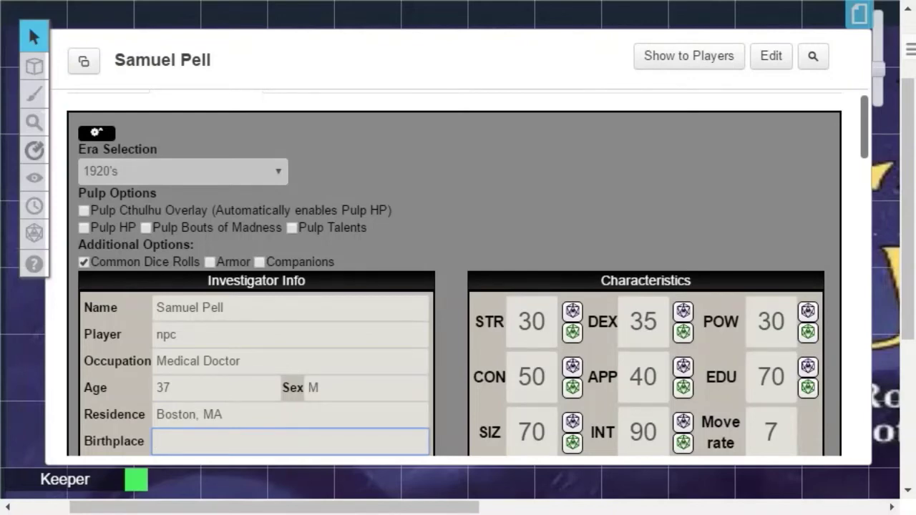
pyautogui.write('Arkham, MA')
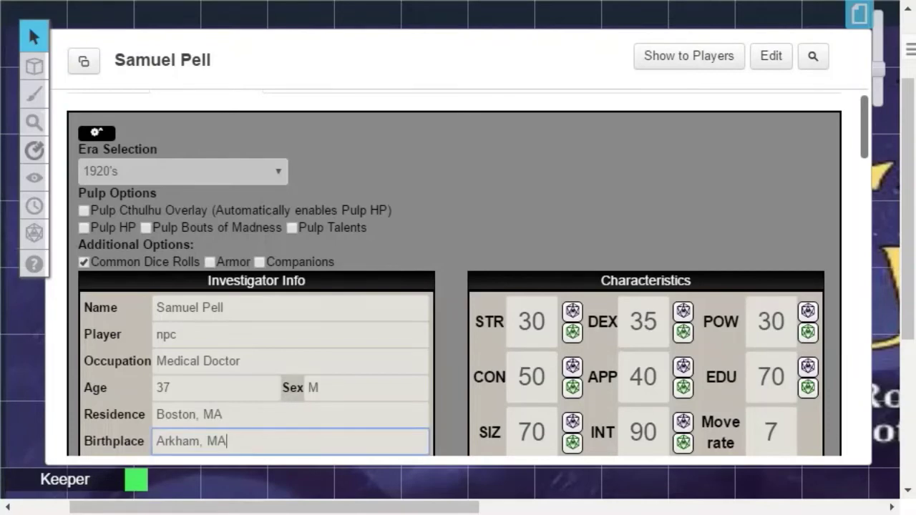
# Review the hit points, sanity, investigator skills, combat and gear sections of the character sheet.
pyautogui.scroll(-5, 454, 286)
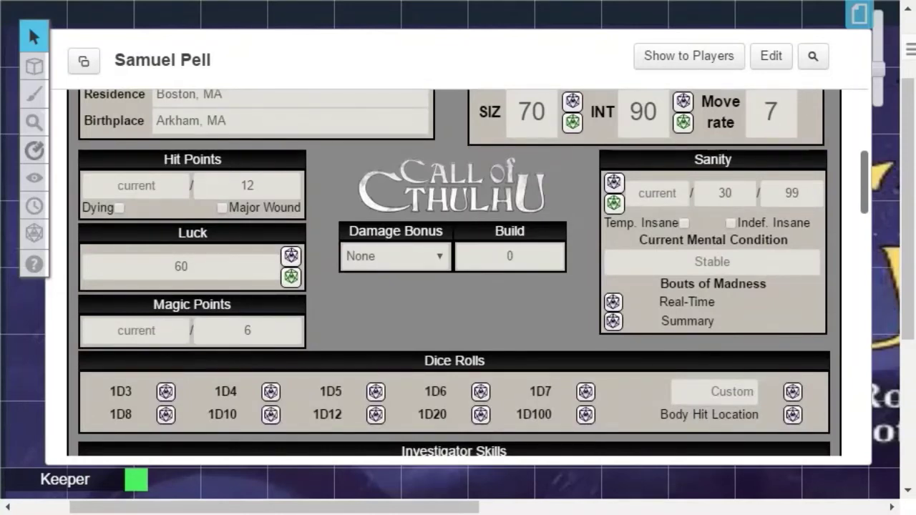
pyautogui.scroll(-5, 454, 286)
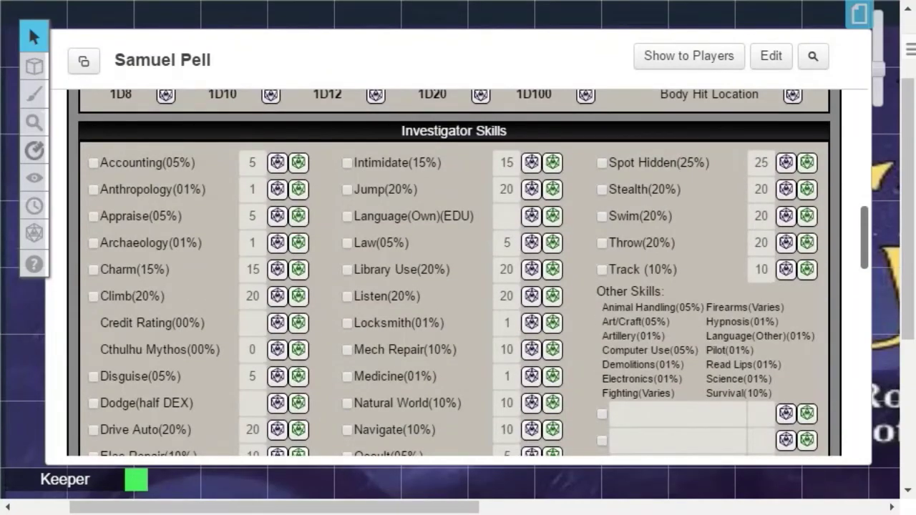
pyautogui.scroll(5, 454, 272)
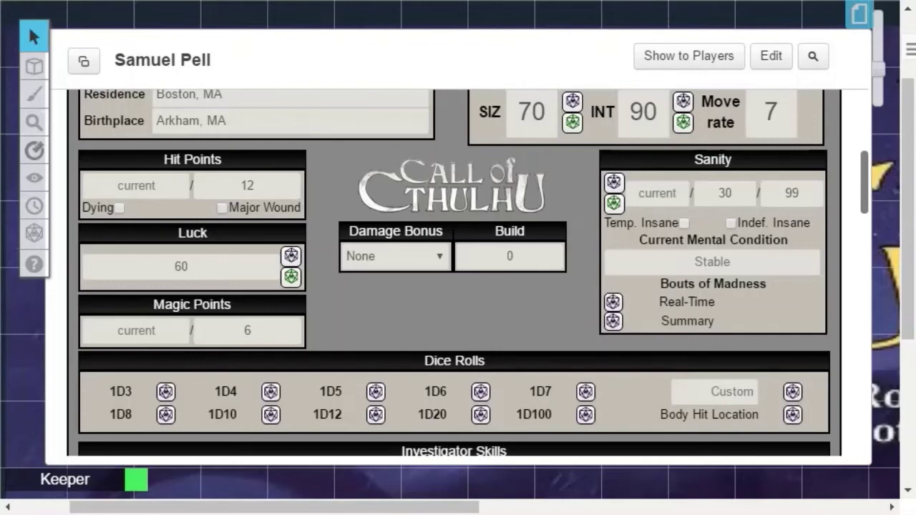
pyautogui.scroll(-5, 454, 272)
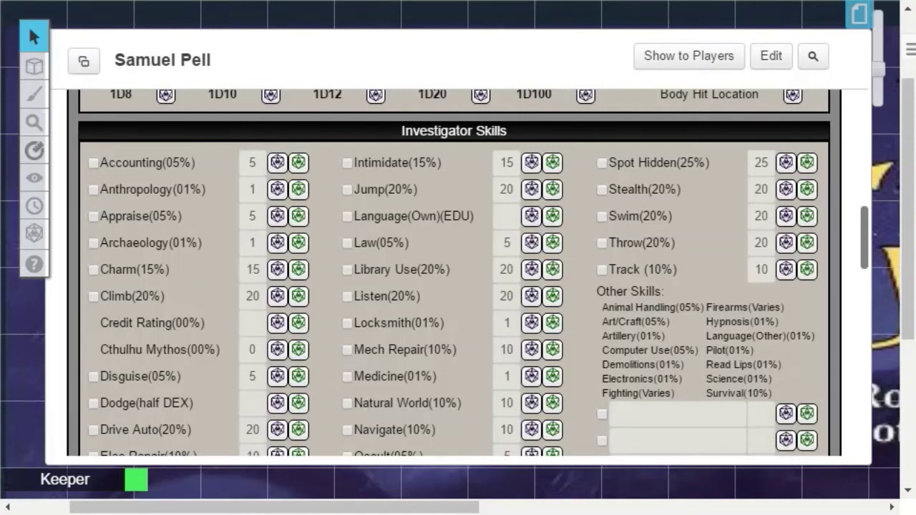
pyautogui.scroll(-5, 454, 272)
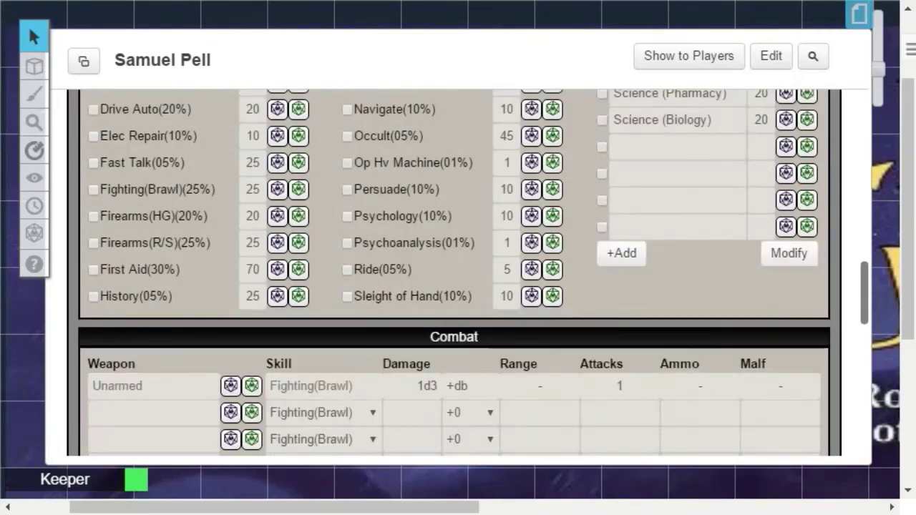
pyautogui.click(253, 163)
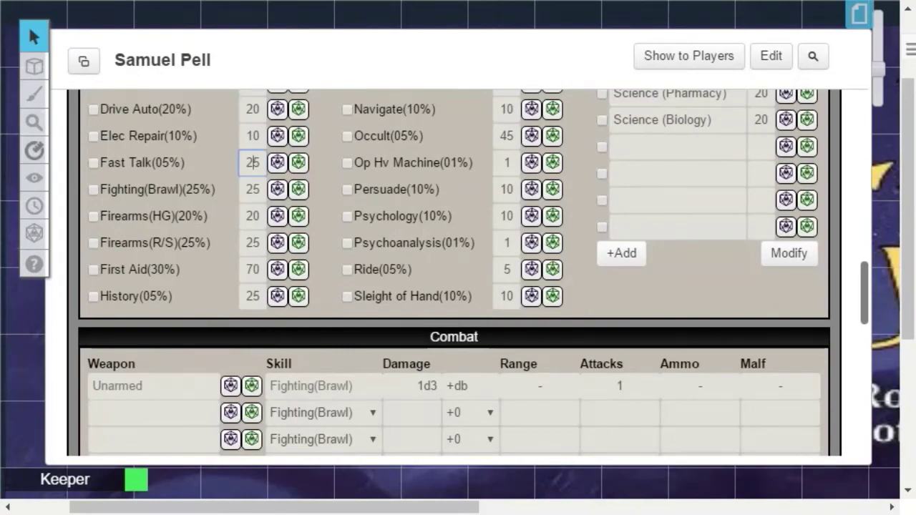
pyautogui.scroll(5, 453, 272)
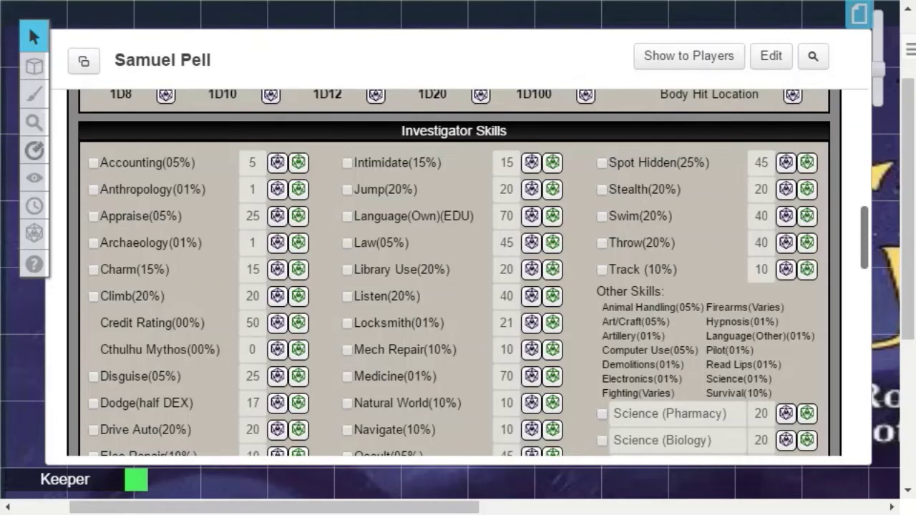
pyautogui.scroll(-5, 453, 271)
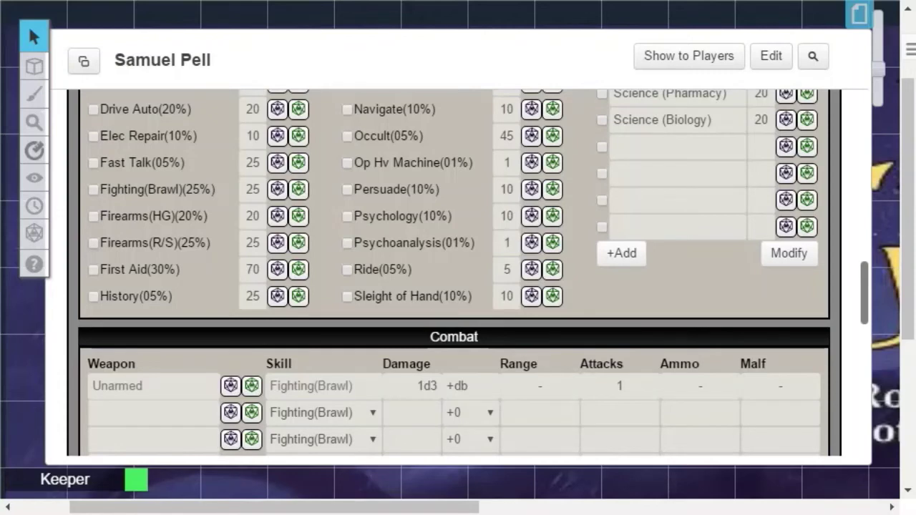
pyautogui.scroll(-5, 454, 272)
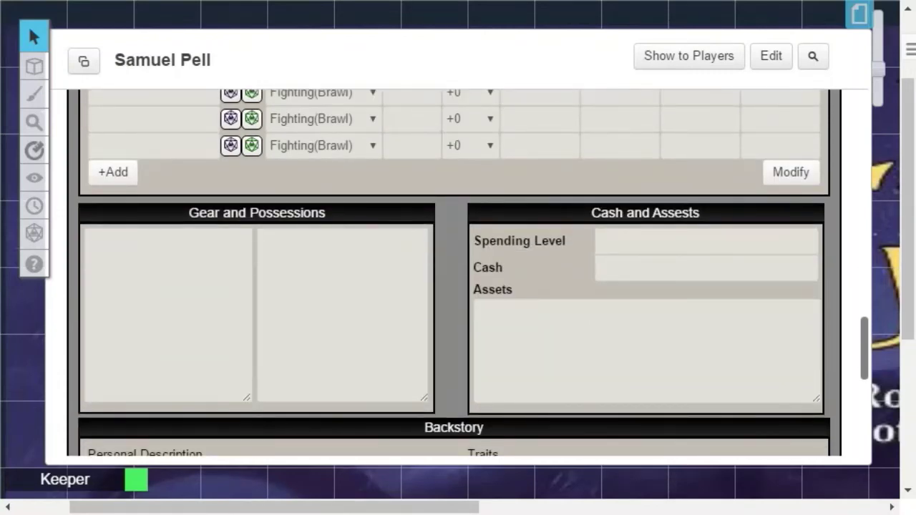
pyautogui.scroll(5, 455, 272)
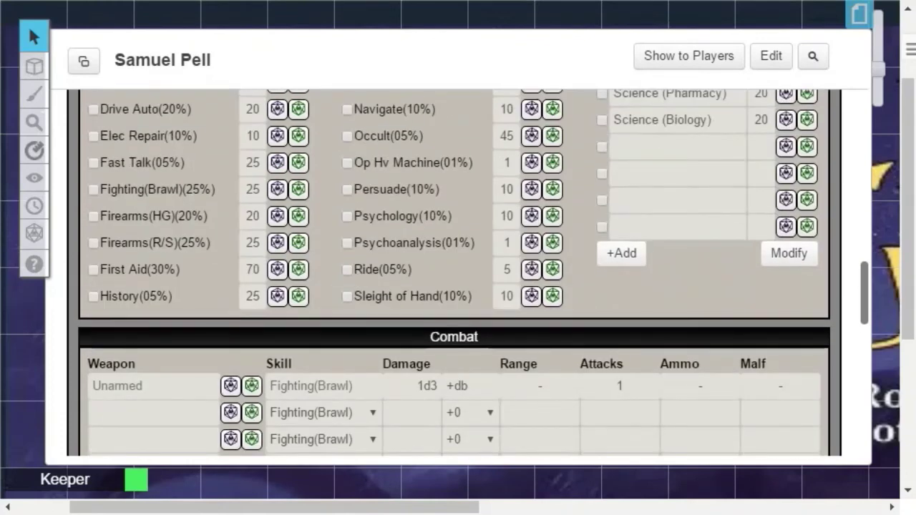
pyautogui.scroll(-5, 454, 272)
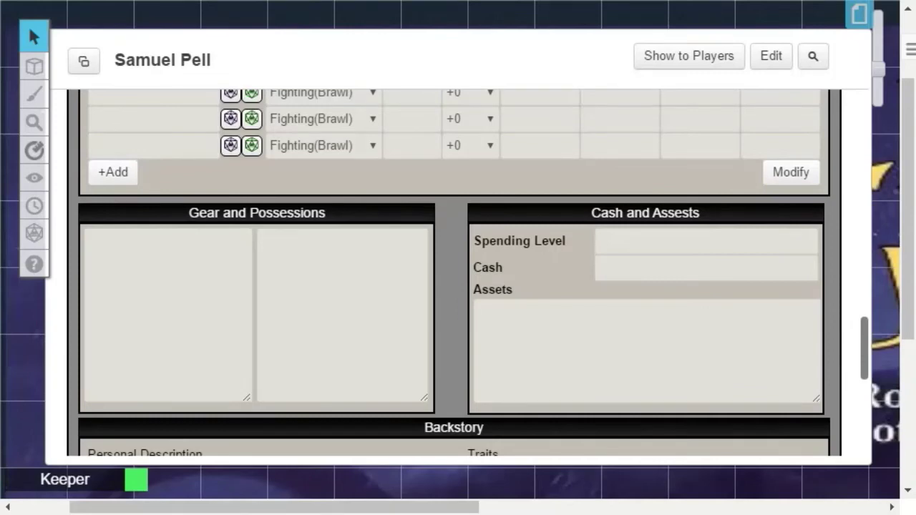
# Fill in Ideology/Beliefs in the backstory with "Ghosts are something to believe in; we all have our own ghosts.".
pyautogui.scroll(-4, 454, 272)
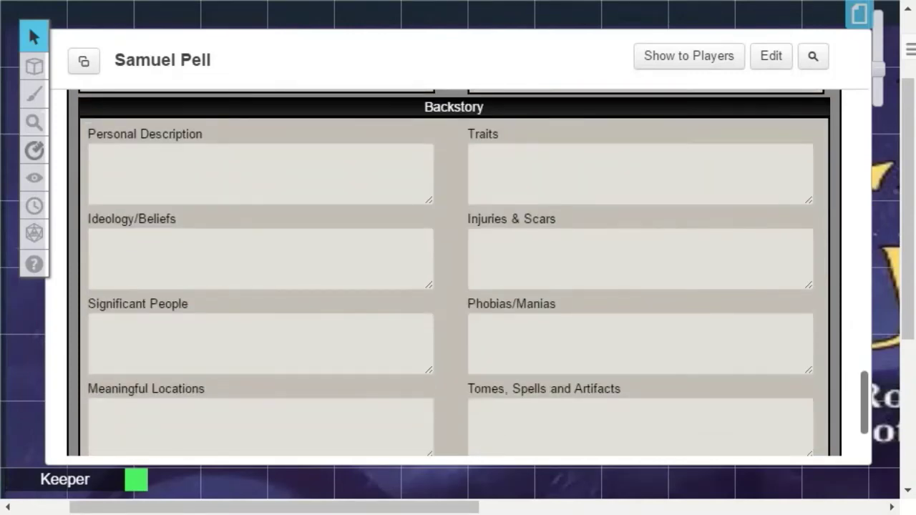
pyautogui.click(93, 158)
pyautogui.click(93, 156)
pyautogui.click(93, 242)
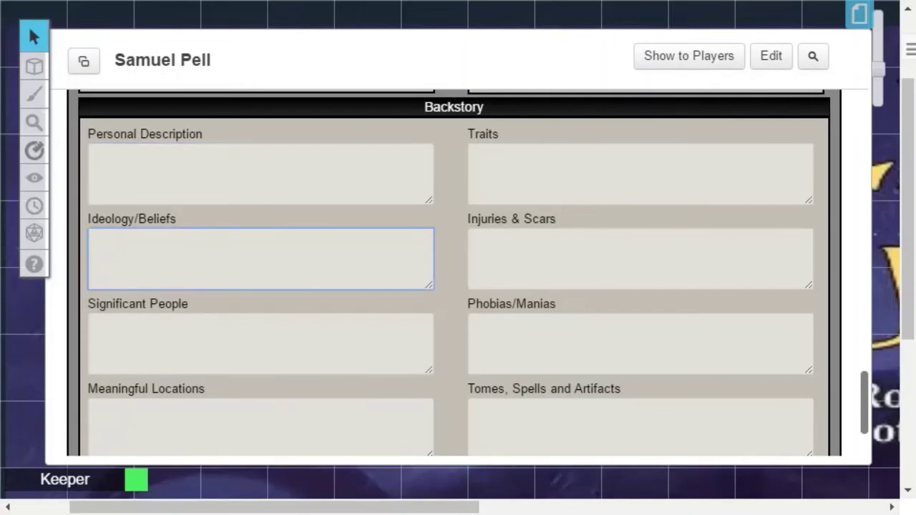
pyautogui.write('Ghosts are something to believe in; we all have our own ghosts.')
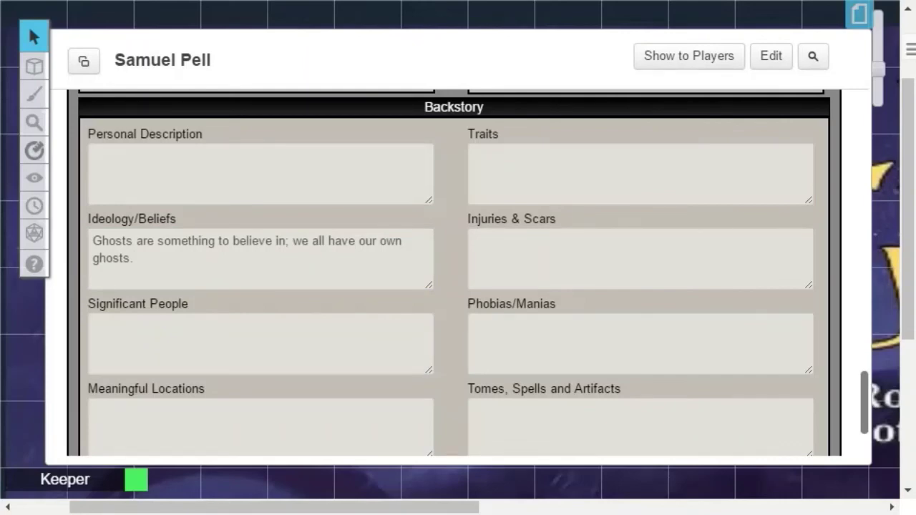
pyautogui.click(134, 258)
# Fill in Significant People with a sentence naming the character's grandfather, who taught him to love medicine.
pyautogui.click(93, 327)
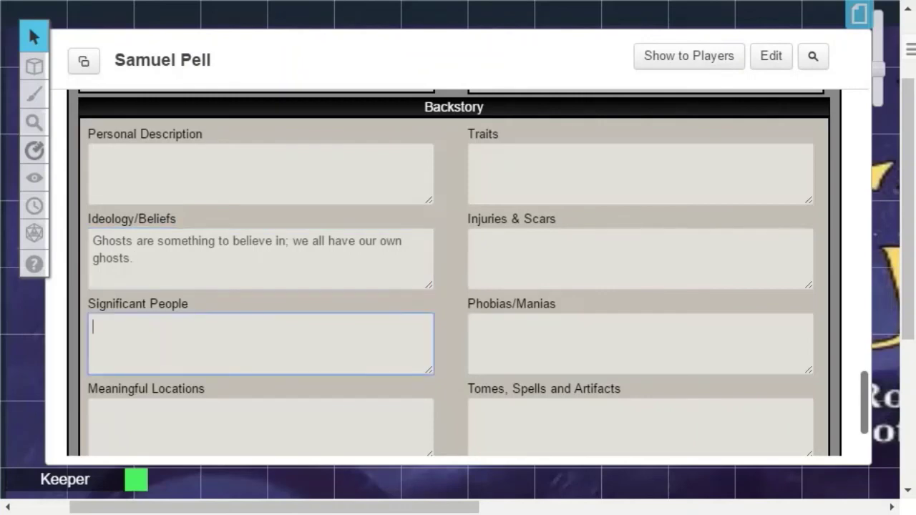
pyautogui.write('My grandfather, George, taught me to love medicine.')
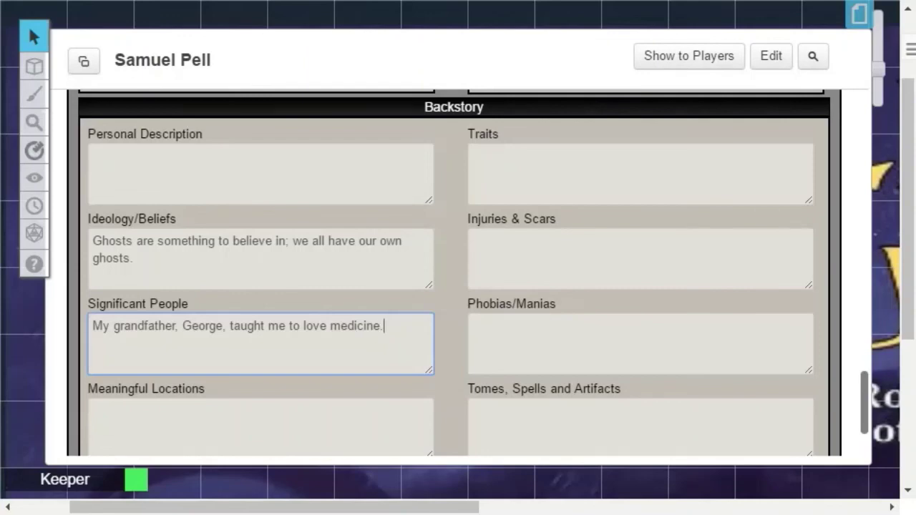
# Describe Miskatonic University under Meaningful Locations as where he became a doctor, met all his friends and was introduced to his non-medical passion, occultism.
pyautogui.scroll(-2, 458, 272)
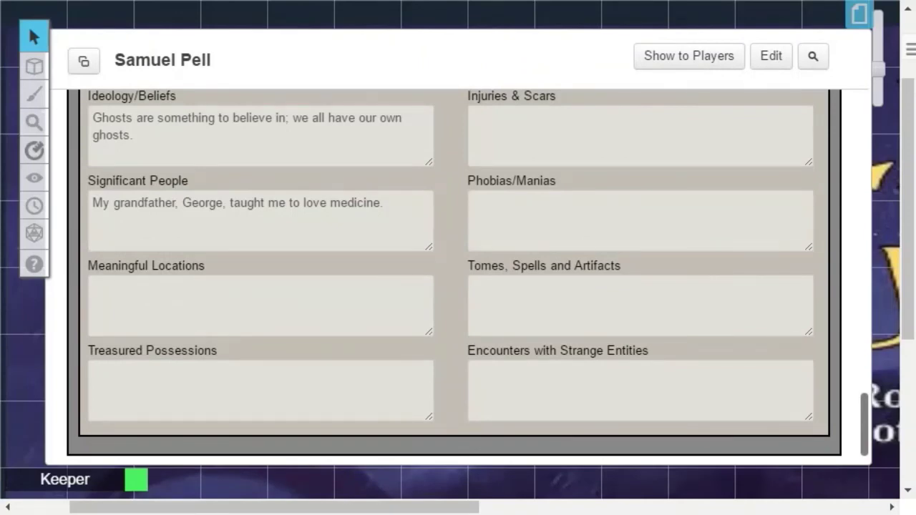
pyautogui.click(93, 288)
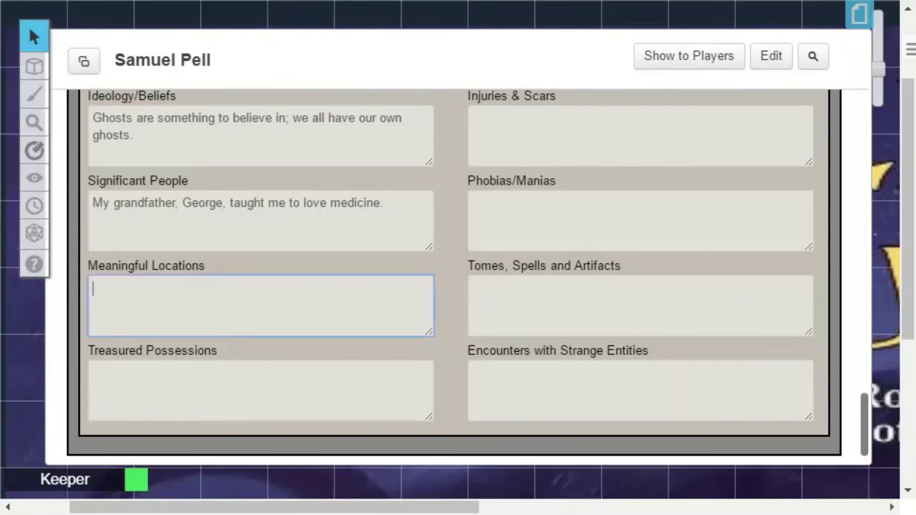
pyautogui.write('Miskatonic University. I became a doctor in their medical program and met all of my friends while studying; it was there that I was introduced to my non-medical passion, occultism.')
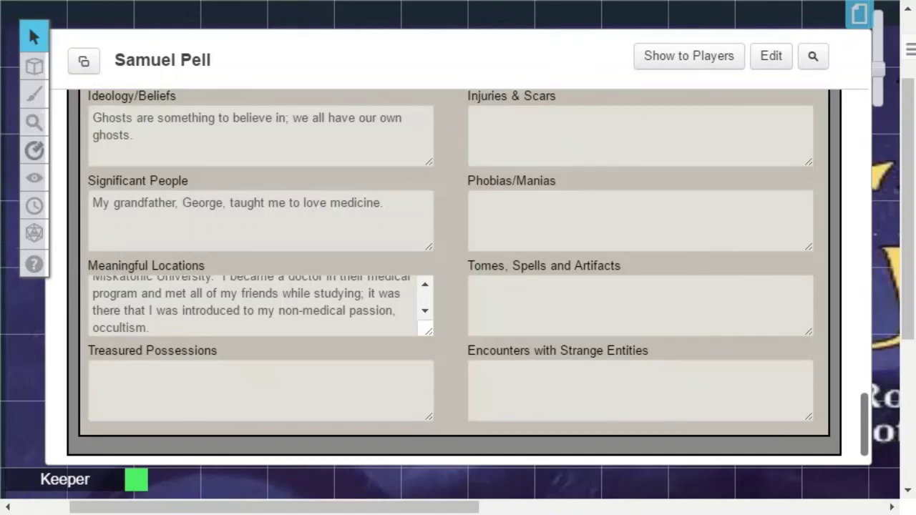
pyautogui.click(151, 328)
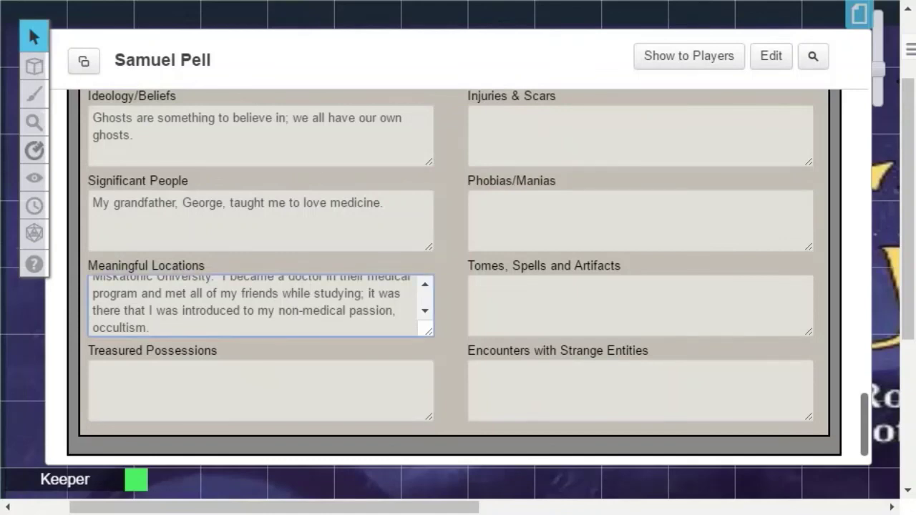
# Describe under Treasured Possessions a small but growing collection of occult books, always seeking more, with enough money to warrant a special purchase.
pyautogui.click(258, 386)
pyautogui.write("I have a small but growing collection of occult books.  I'm always on the lookout for more and make enough money to warrant a special purchase.")
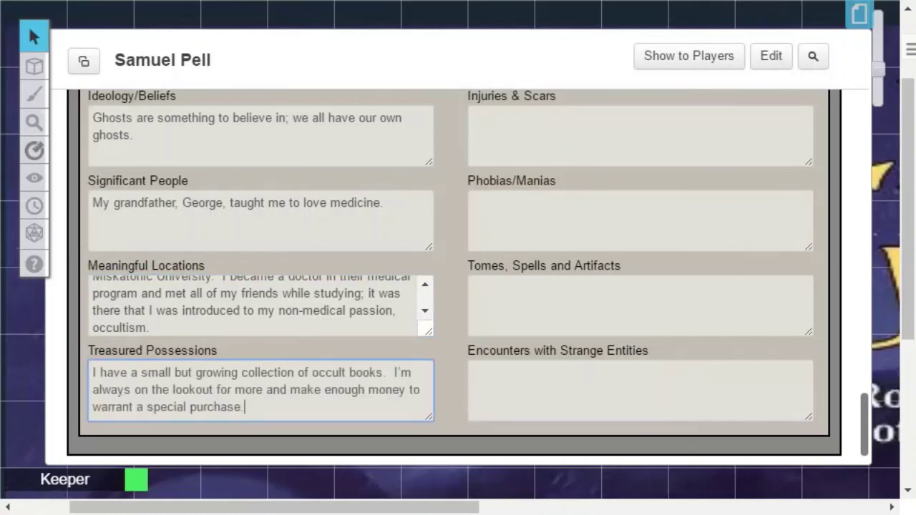
# Fill in Traits in the backstory with "I'm a surprisingly good cook.".
pyautogui.scroll(5, 454, 272)
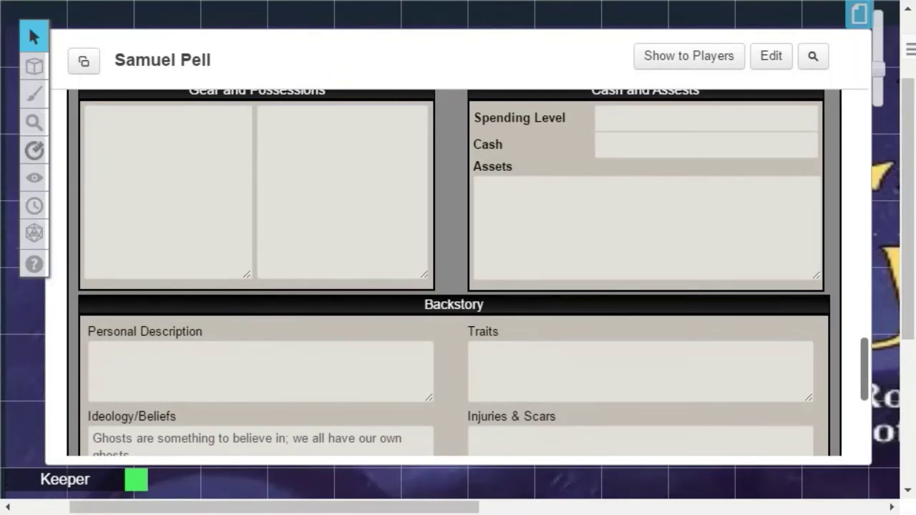
pyautogui.click(473, 354)
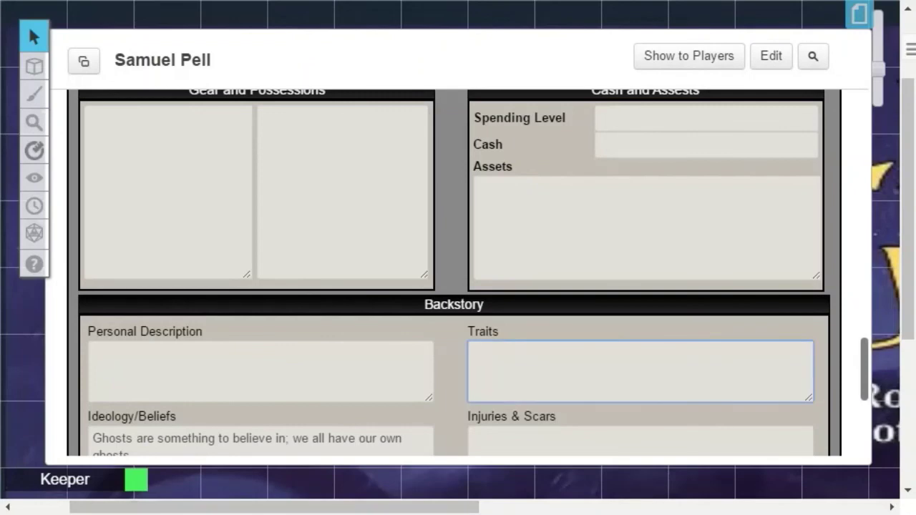
pyautogui.write("I'm a surprisingly good cook.")
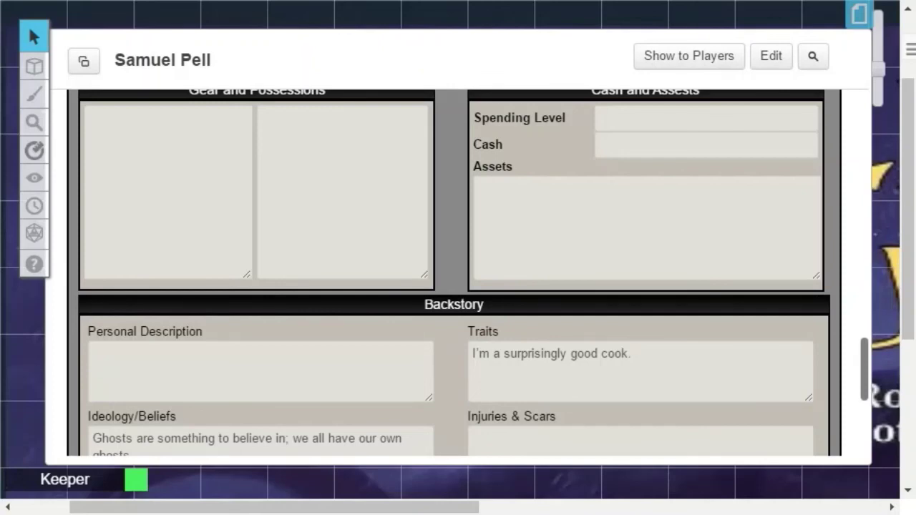
pyautogui.click(633, 353)
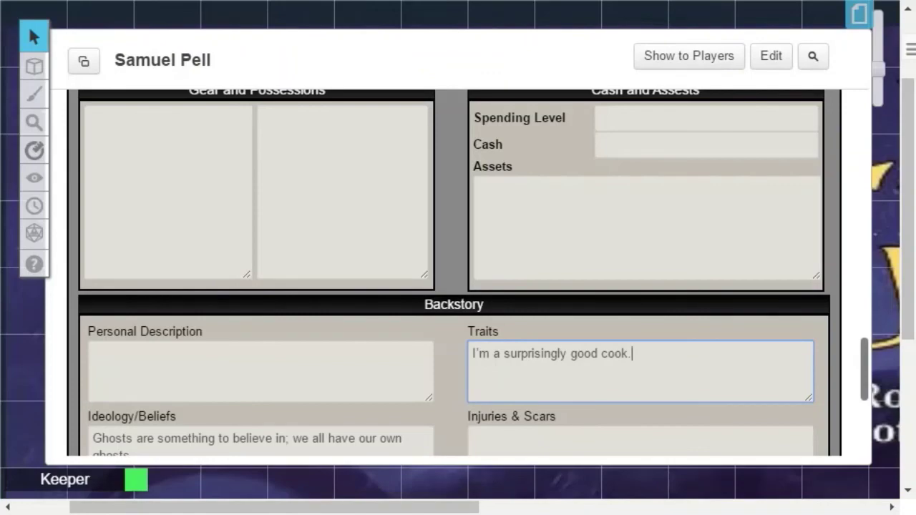
pyautogui.scroll(5, 453, 271)
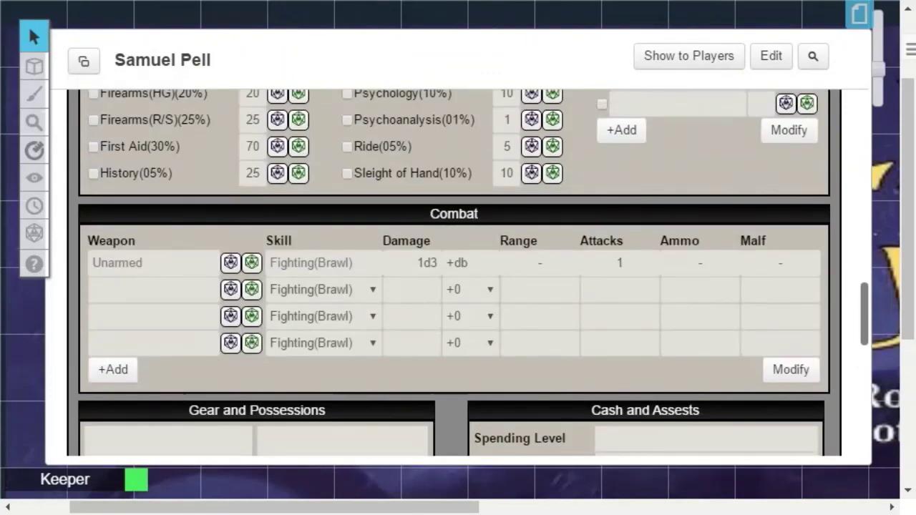
pyautogui.scroll(5, 454, 272)
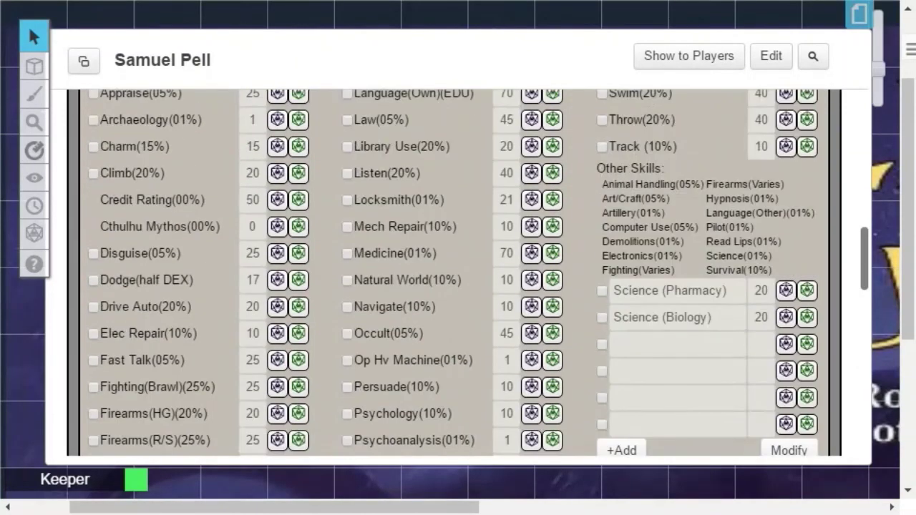
pyautogui.scroll(5, 453, 271)
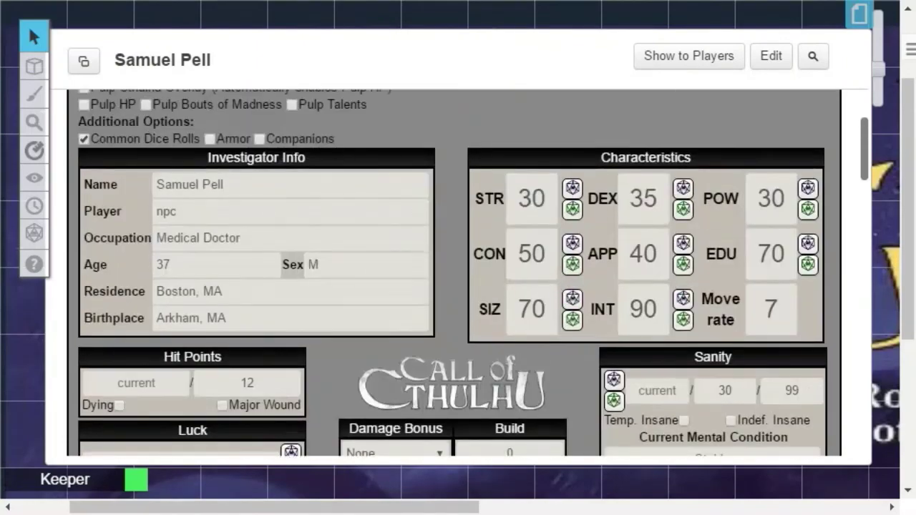